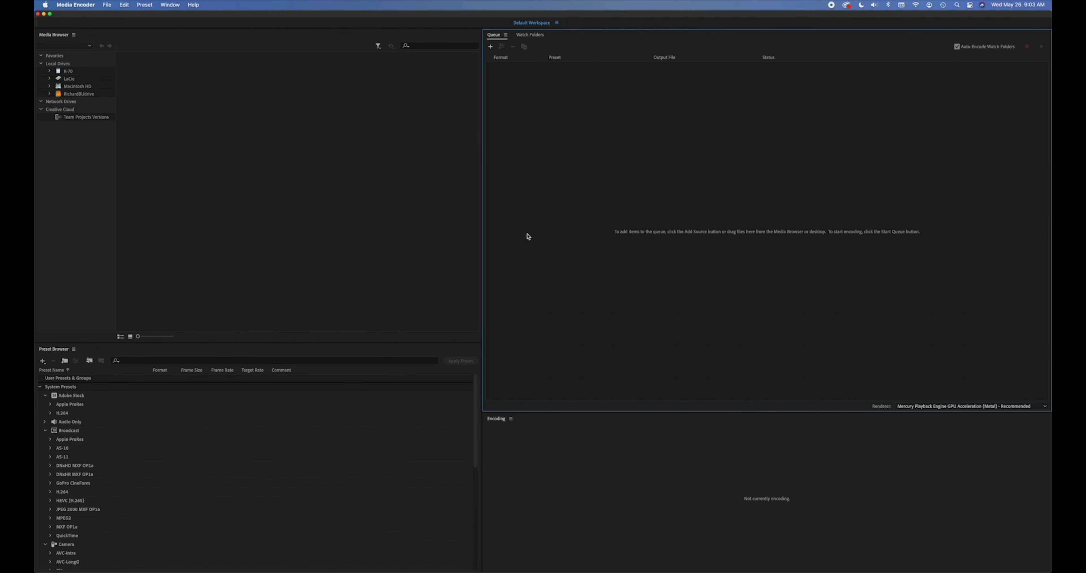
Step: Open a new Finder window showing the RichardBUdrive drive's contents
click(146, 6)
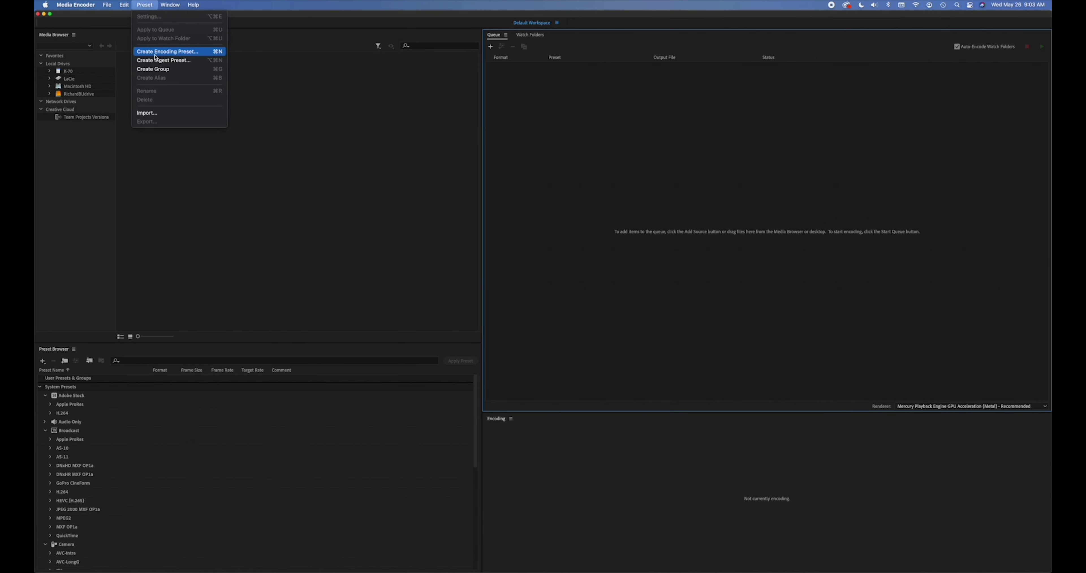
click(592, 127)
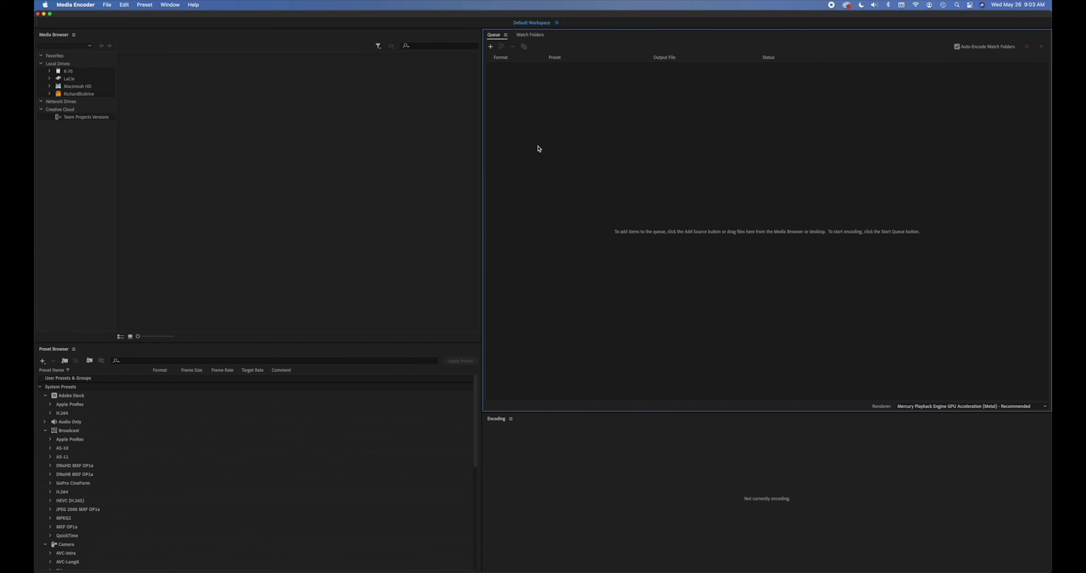
key(super+Tab)
key(super+Tab)
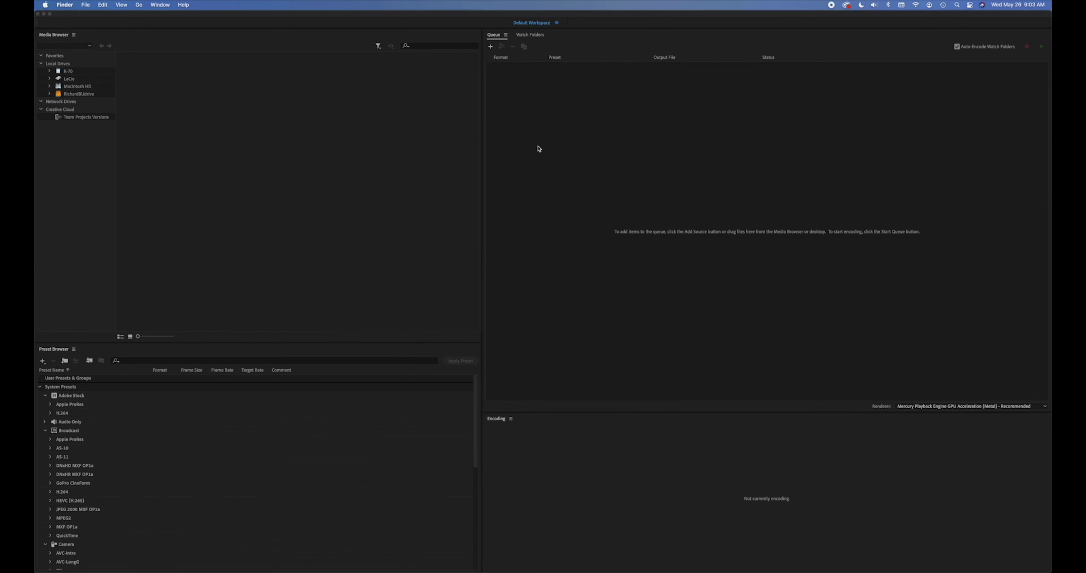
key(super+n)
scroll(180, 262, down, 5)
click(160, 272)
scroll(247, 199, down, 5)
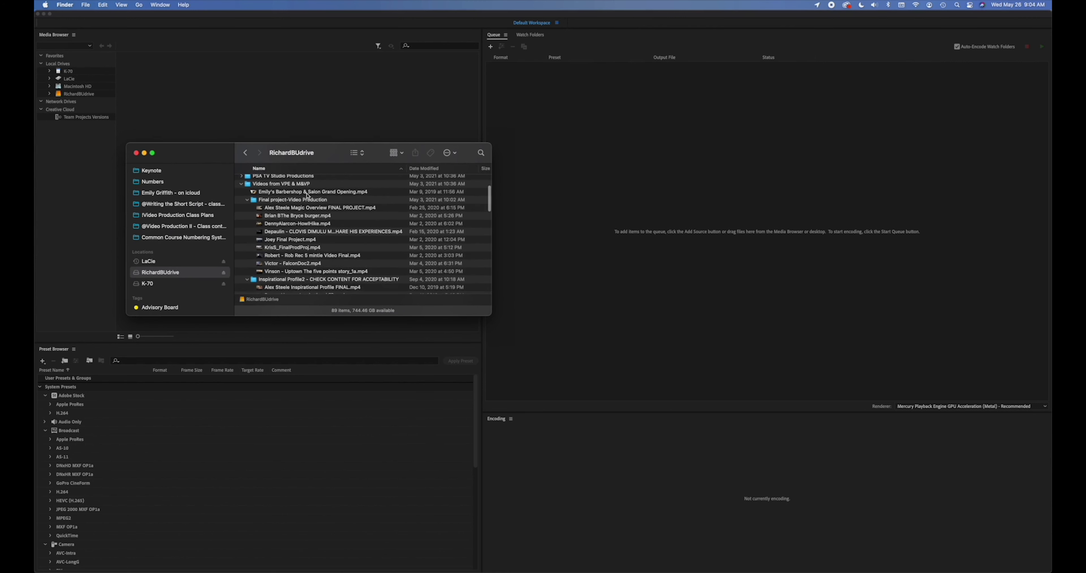
drag(295, 212, 573, 122)
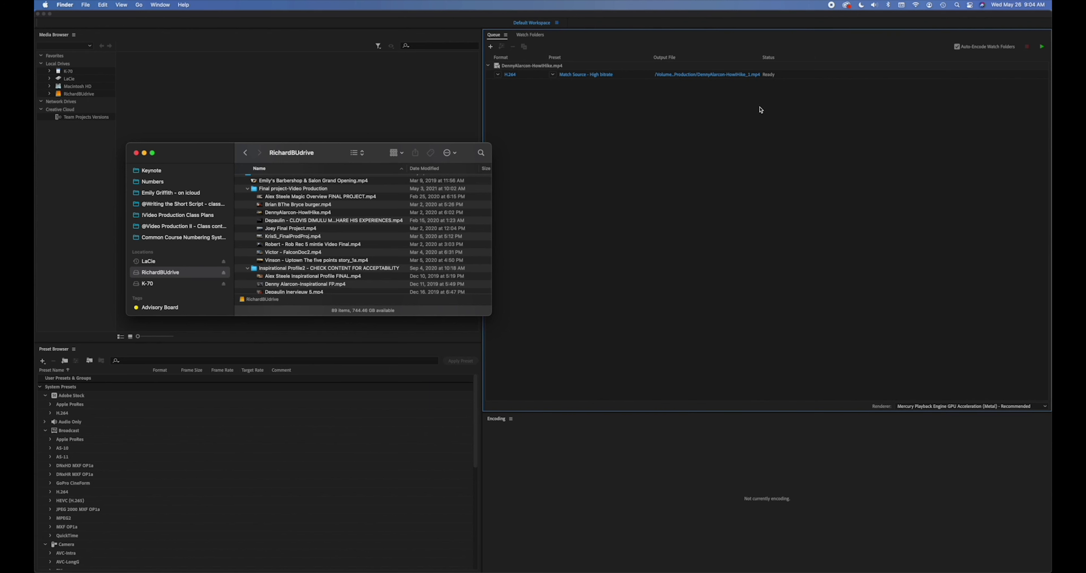
click(491, 47)
click(646, 273)
key(super+Tab)
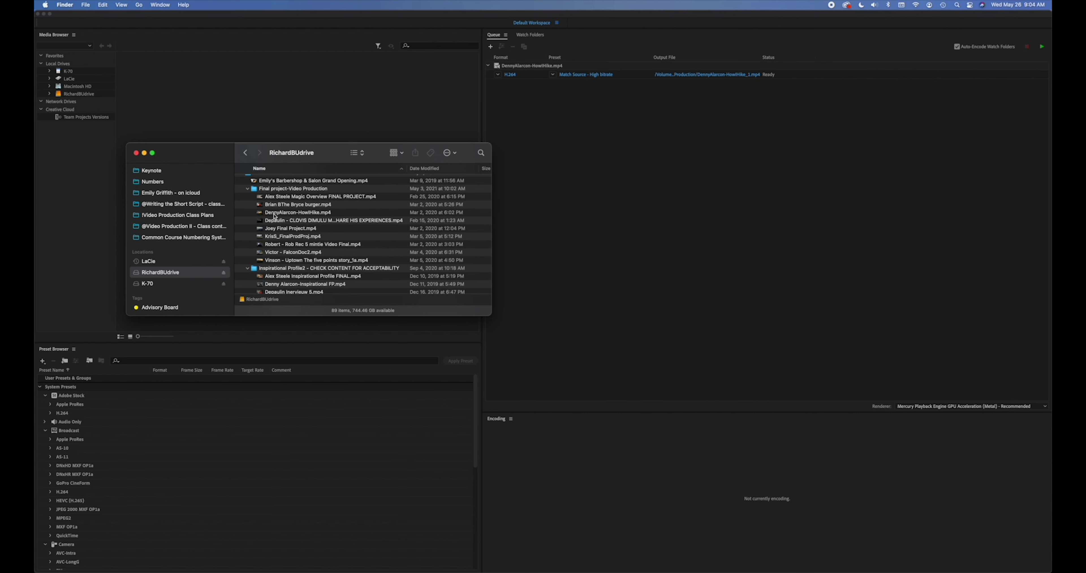
drag(264, 236, 606, 159)
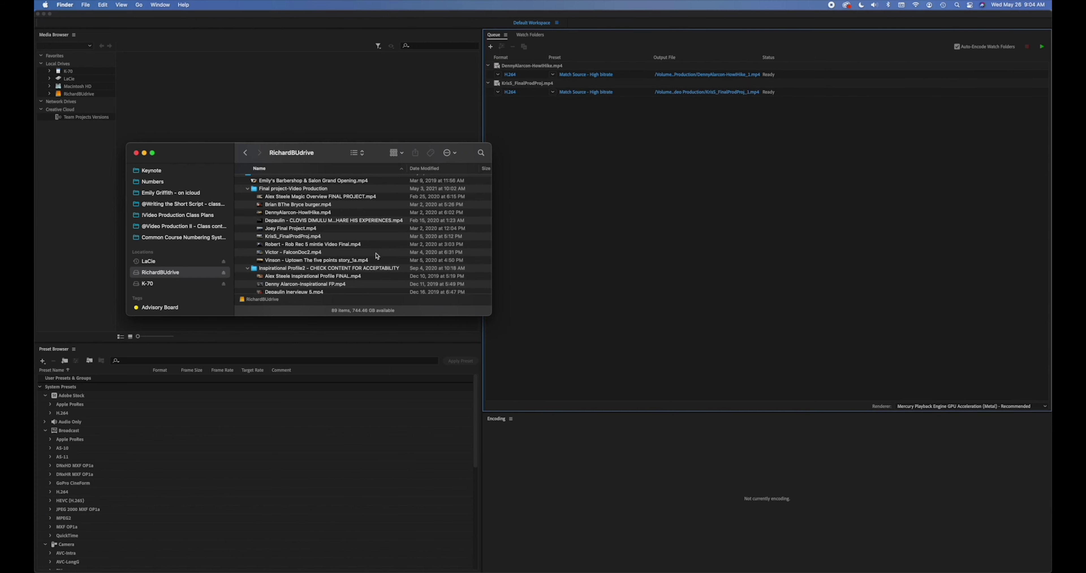
drag(270, 252, 552, 186)
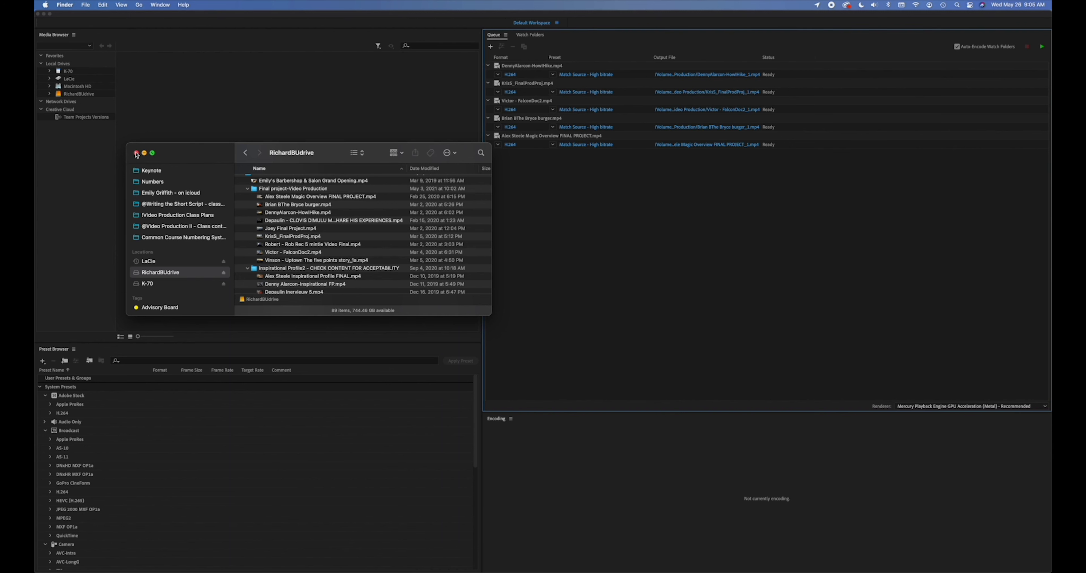
click(136, 153)
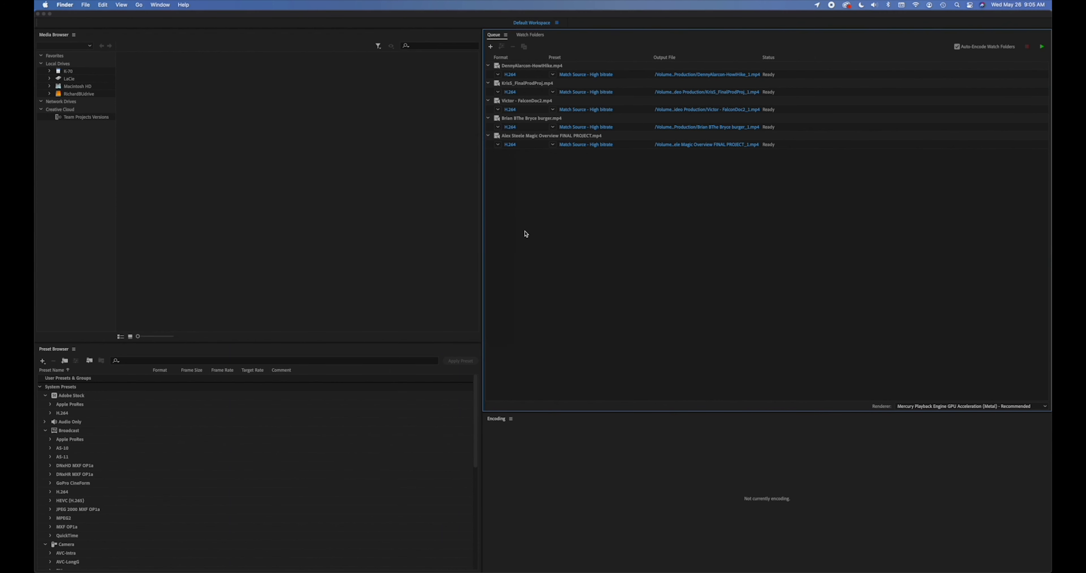
click(510, 226)
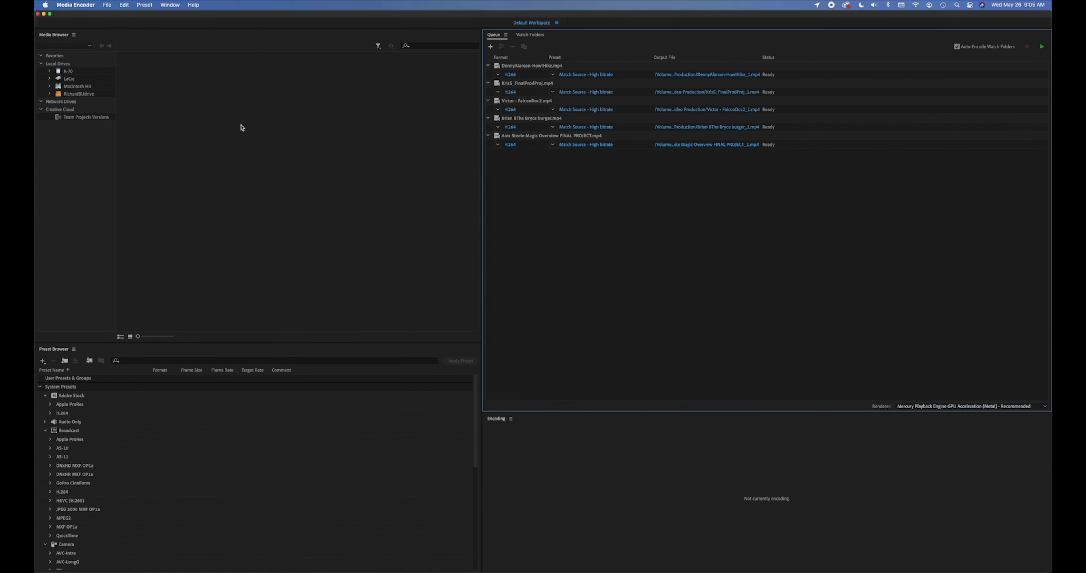
Step: Create a new H.264 encoding preset with a fixed 1920 x 1080 frame size and linked proportions
click(145, 5)
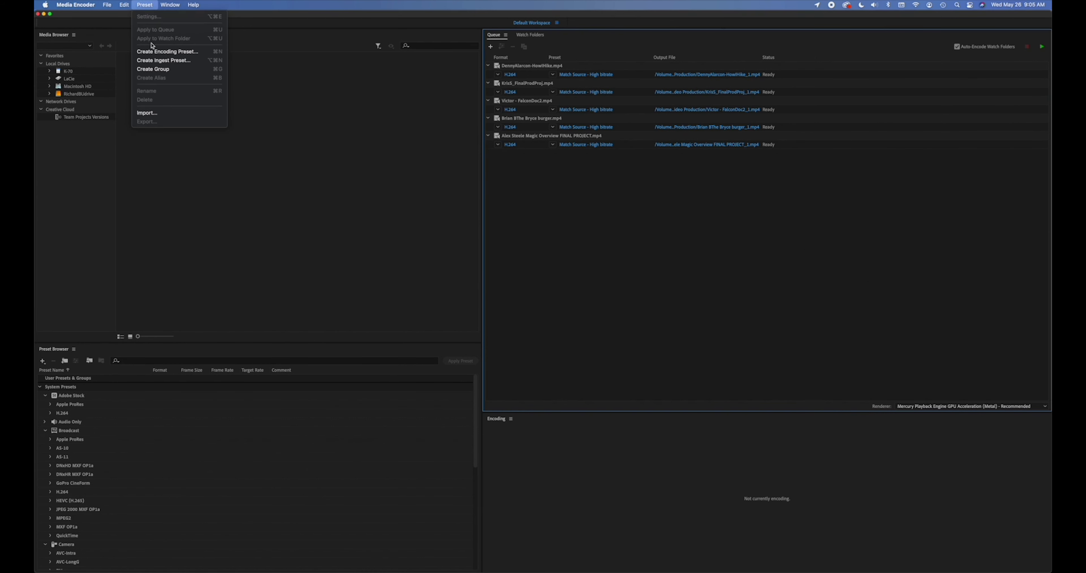
click(156, 55)
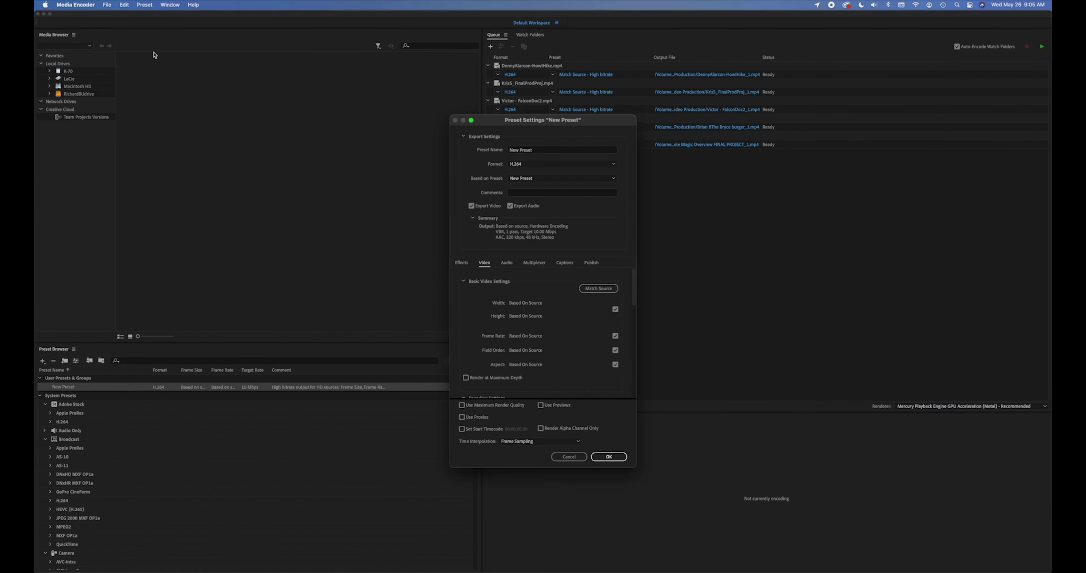
click(565, 164)
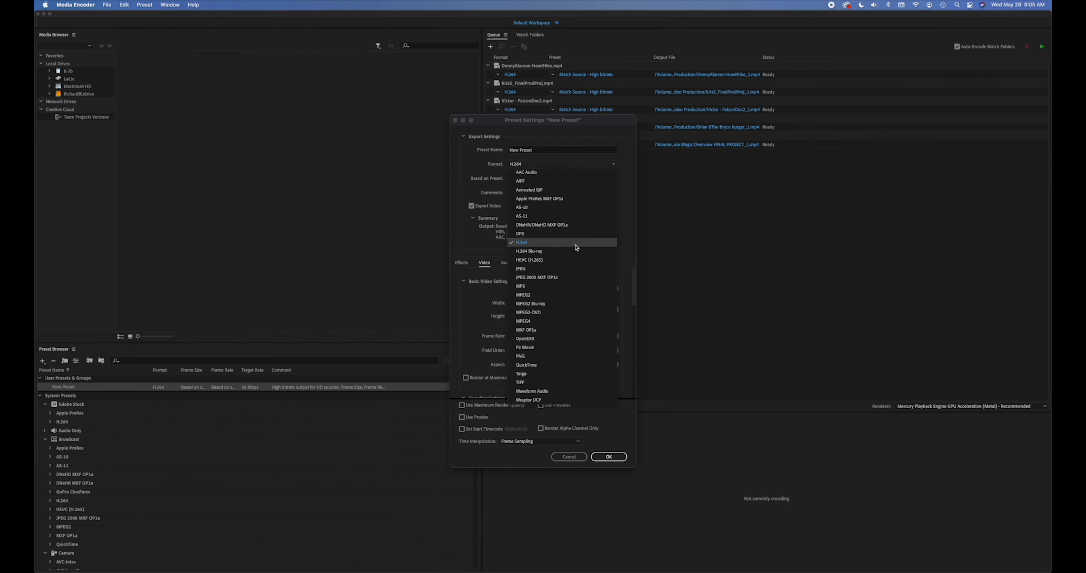
click(576, 244)
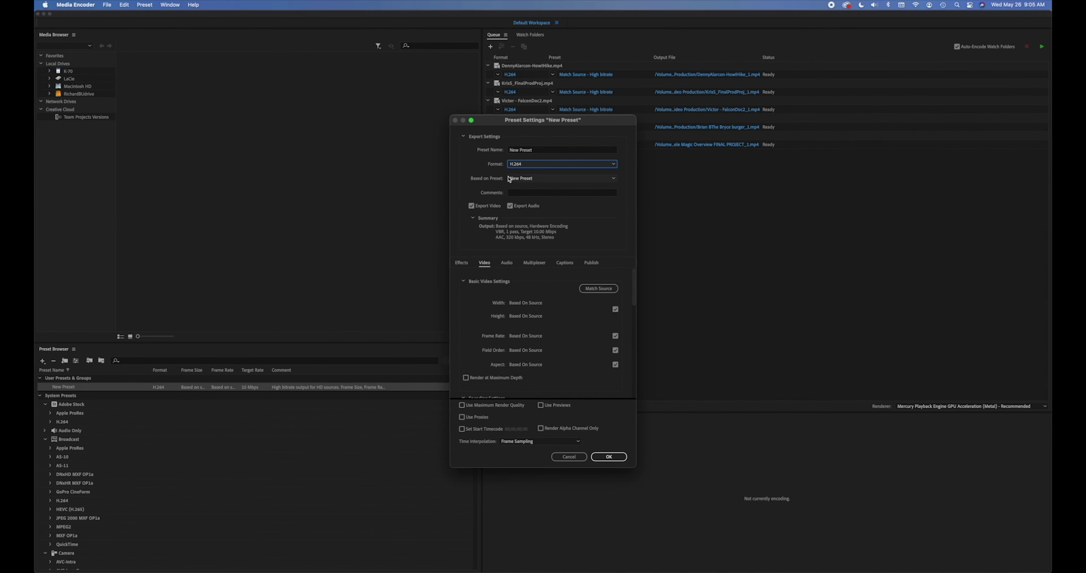
click(615, 309)
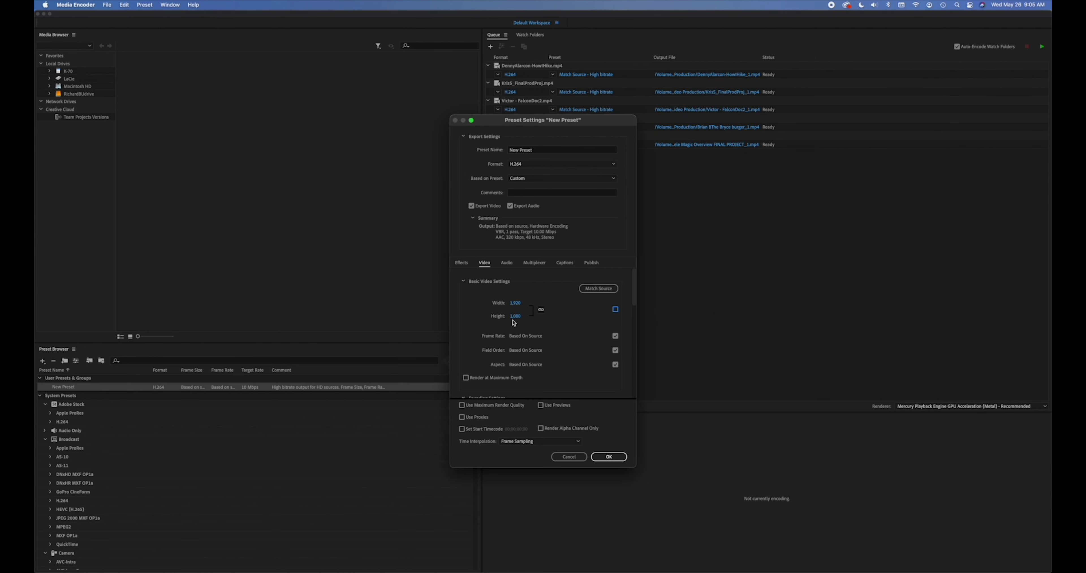
click(542, 310)
scroll(579, 343, down, 4)
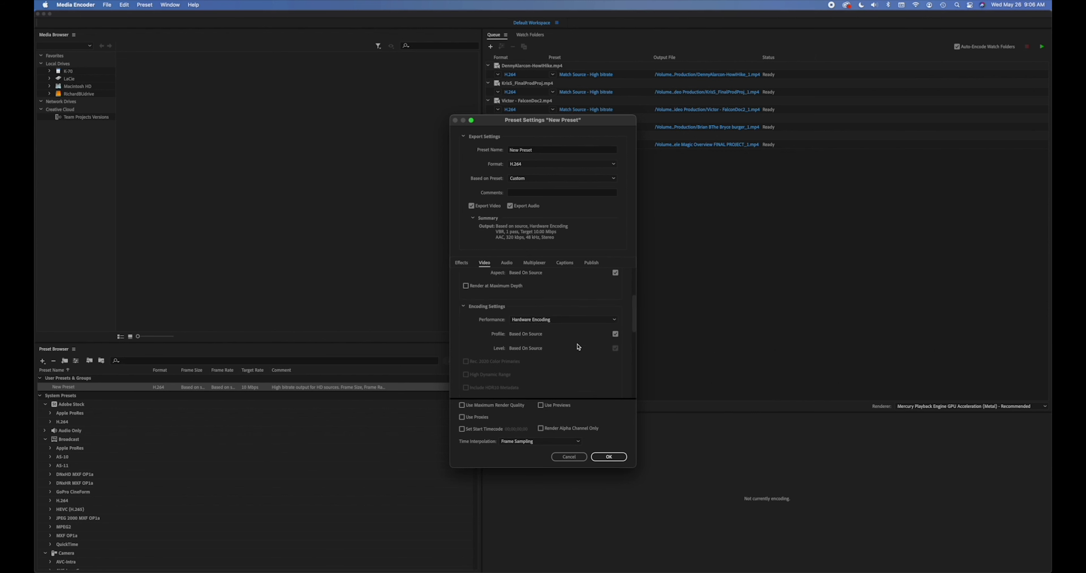
Step: Set bitrate encoding to VBR, 2 pass, with a 3 Mbps target and 5 Mbps maximum bitrate
scroll(579, 347, down, 5)
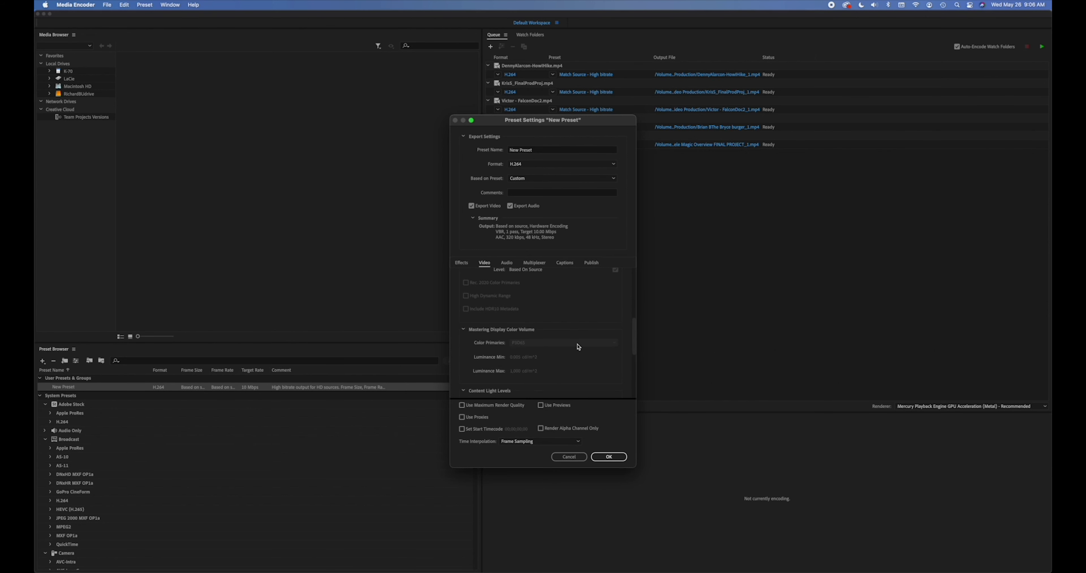
scroll(579, 347, down, 5)
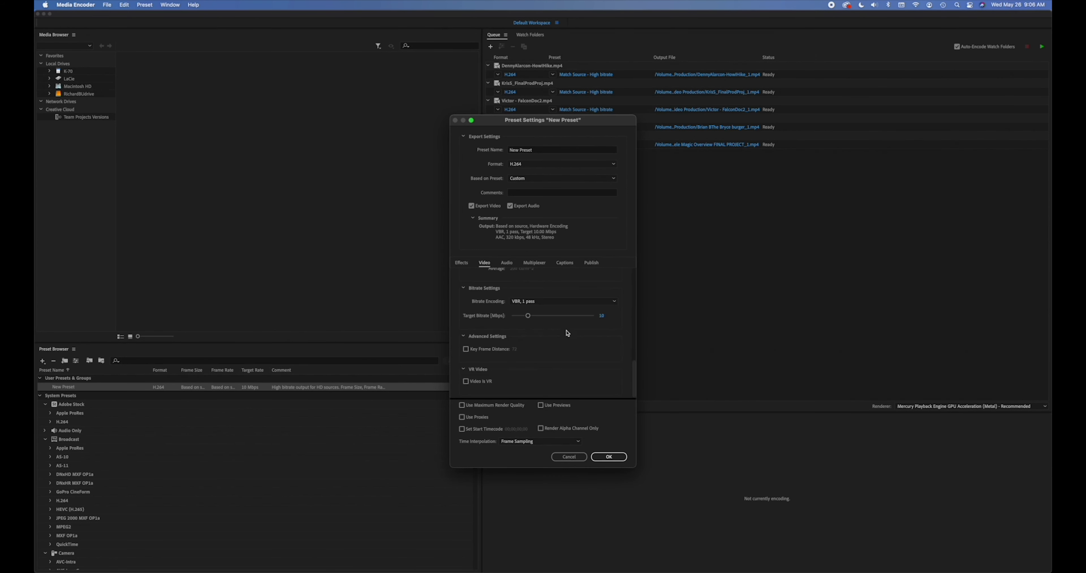
click(567, 302)
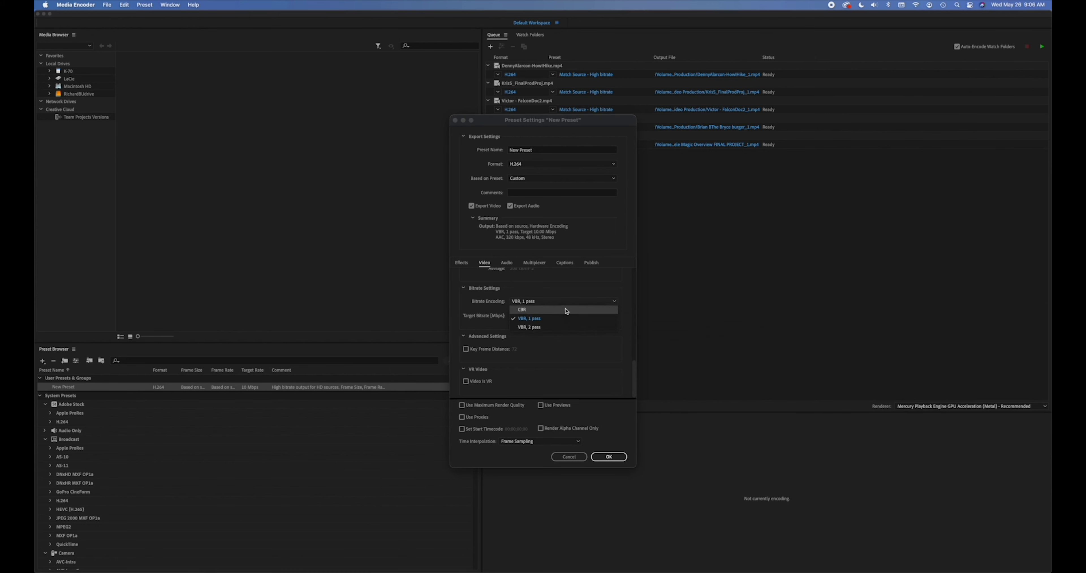
click(565, 327)
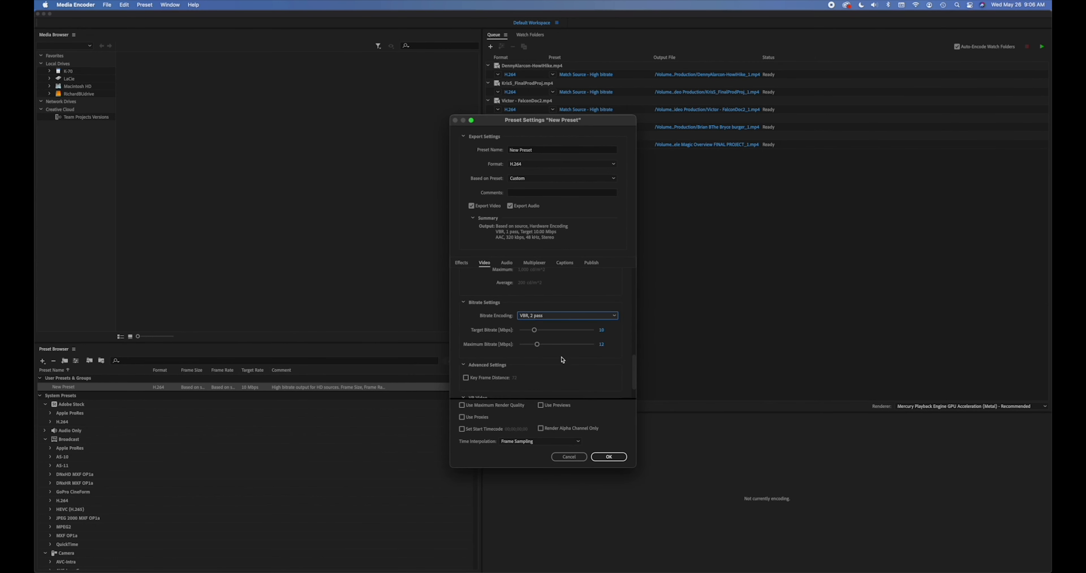
click(602, 330)
text(3)
key(Return)
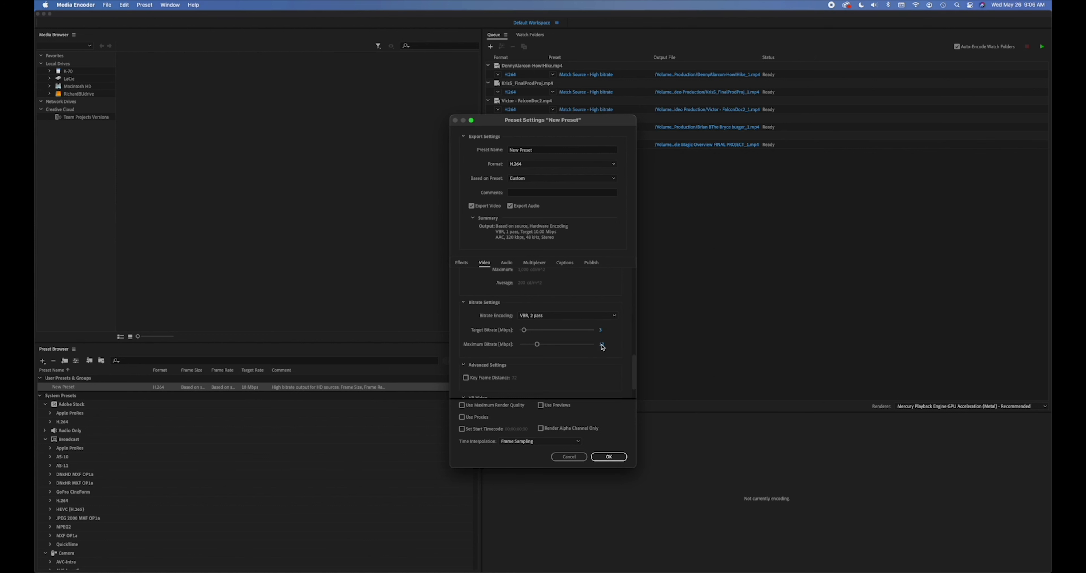
click(601, 344)
text(5)
key(Return)
scroll(552, 355, down, 2)
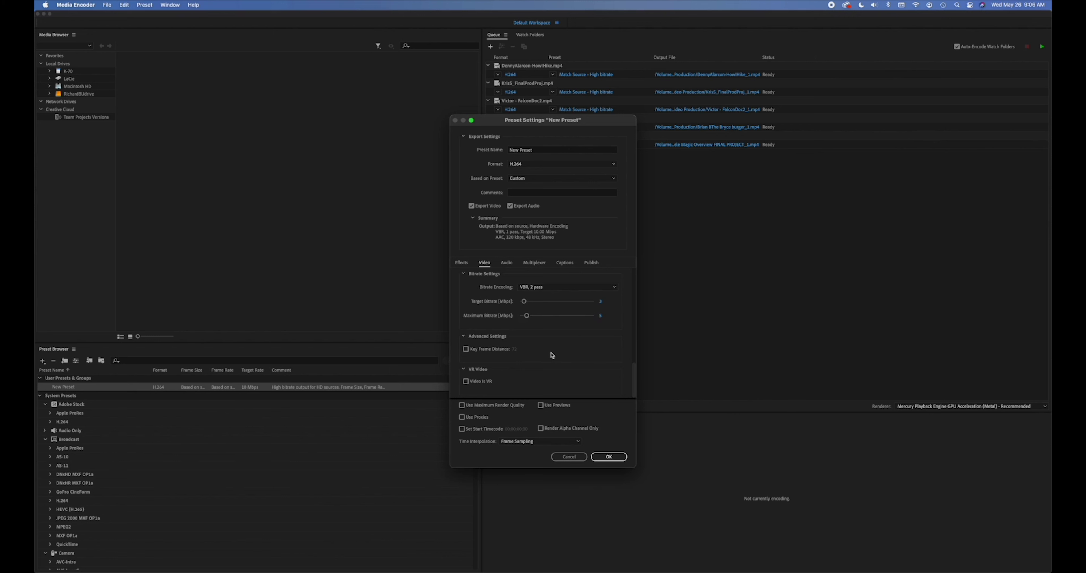
scroll(552, 356, up, 5)
Step: Change the preset's audio sample rate to 32000 Hz in the Audio settings
click(507, 263)
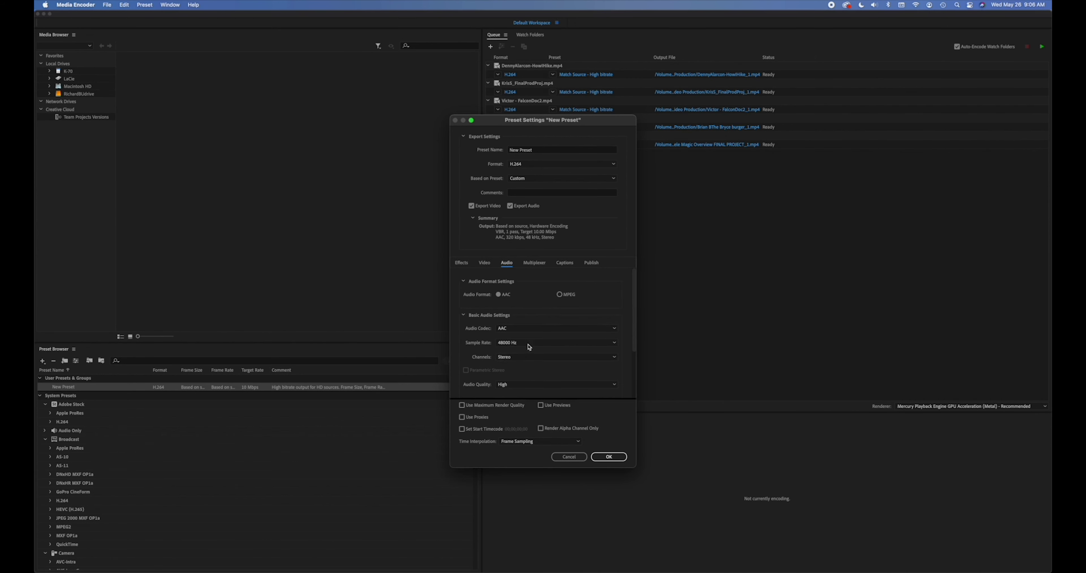
click(613, 344)
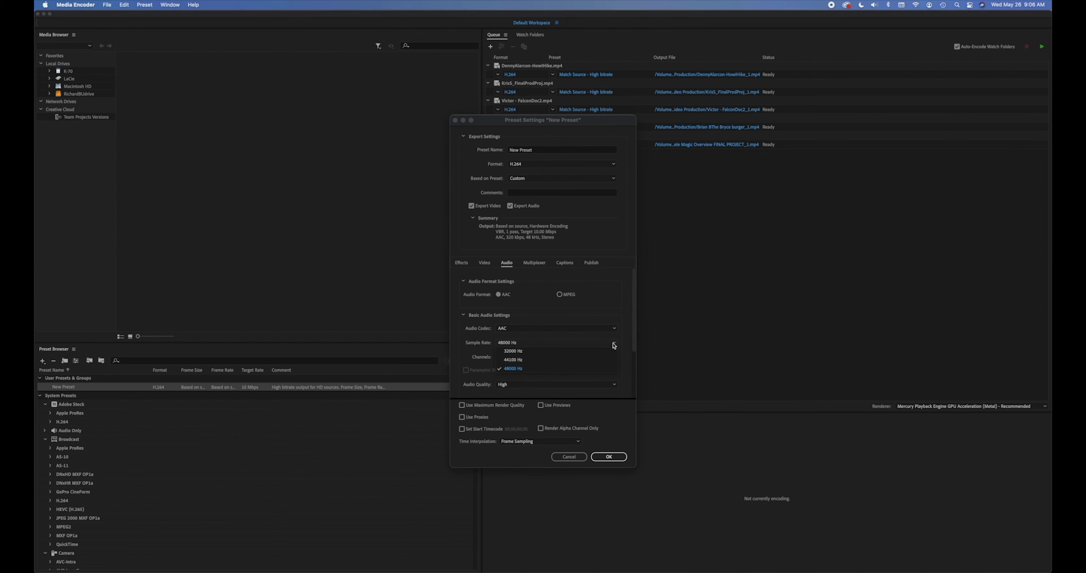
click(521, 353)
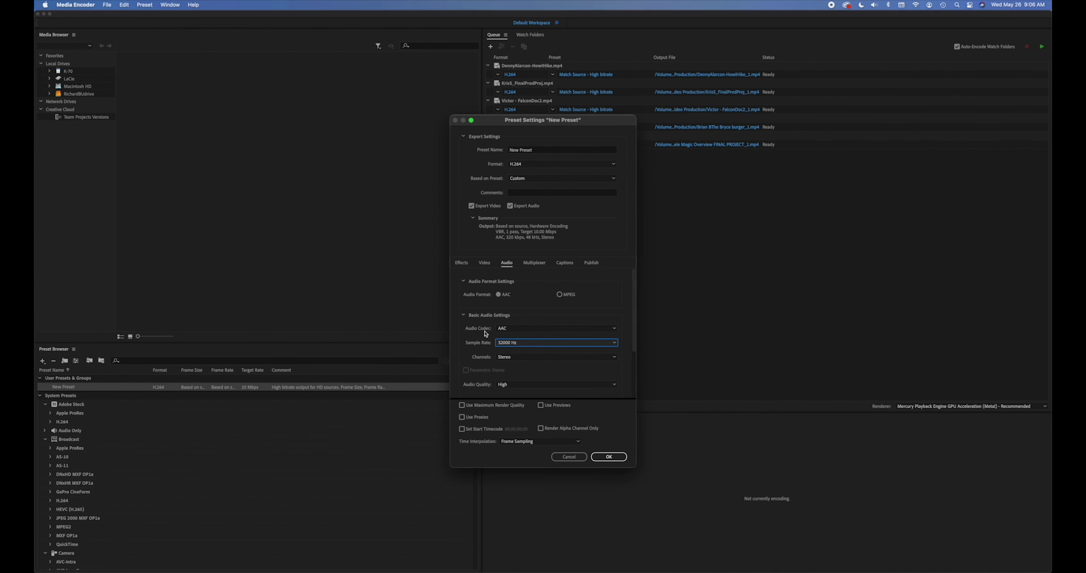
key(super+Tab)
key(super+Tab)
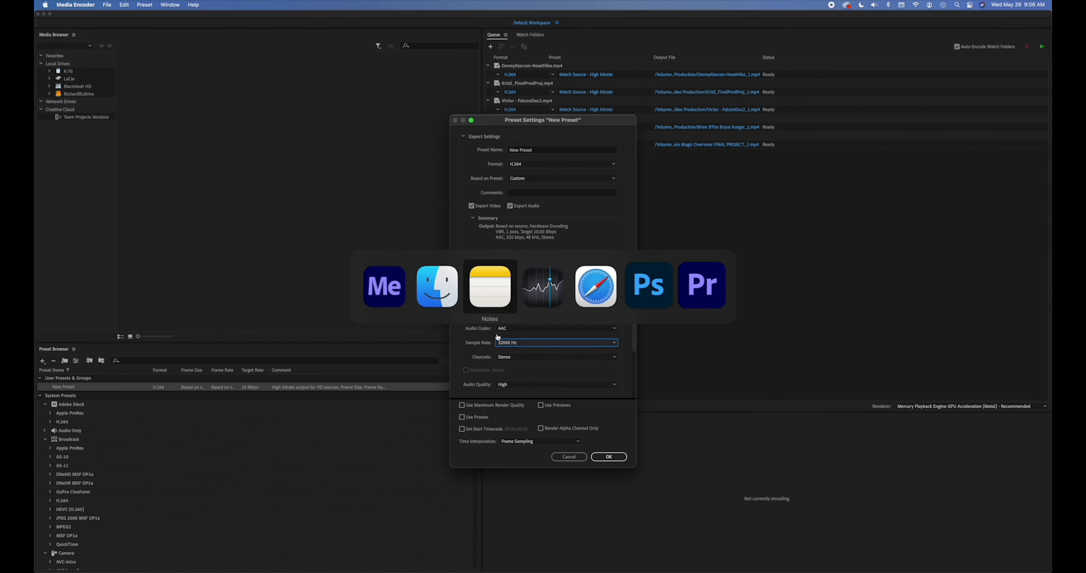
mouse_move(37, 192)
click(46, 228)
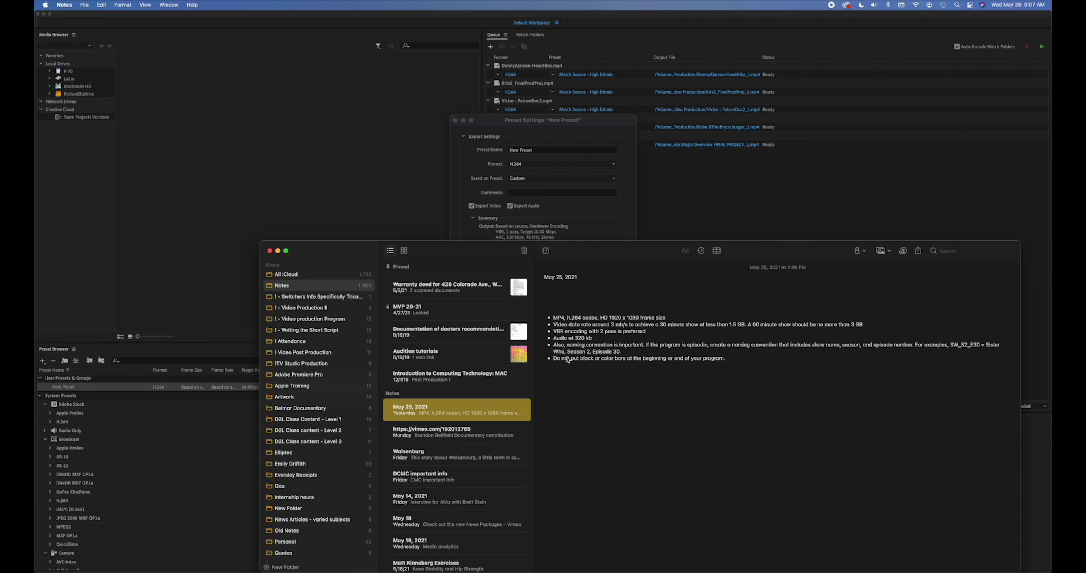
click(270, 251)
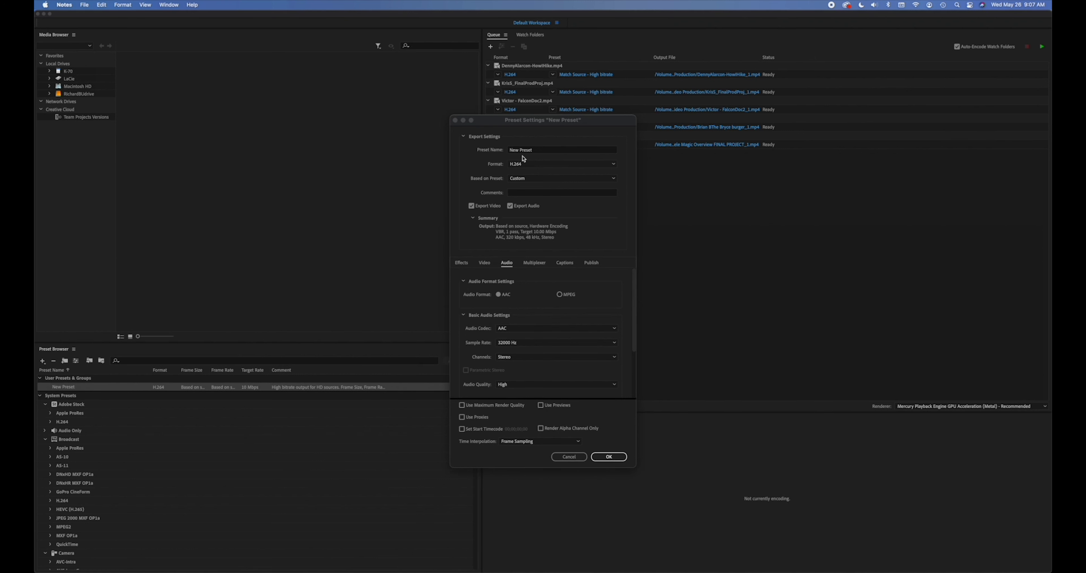
Step: Name the new preset TV22 and save it
click(532, 150)
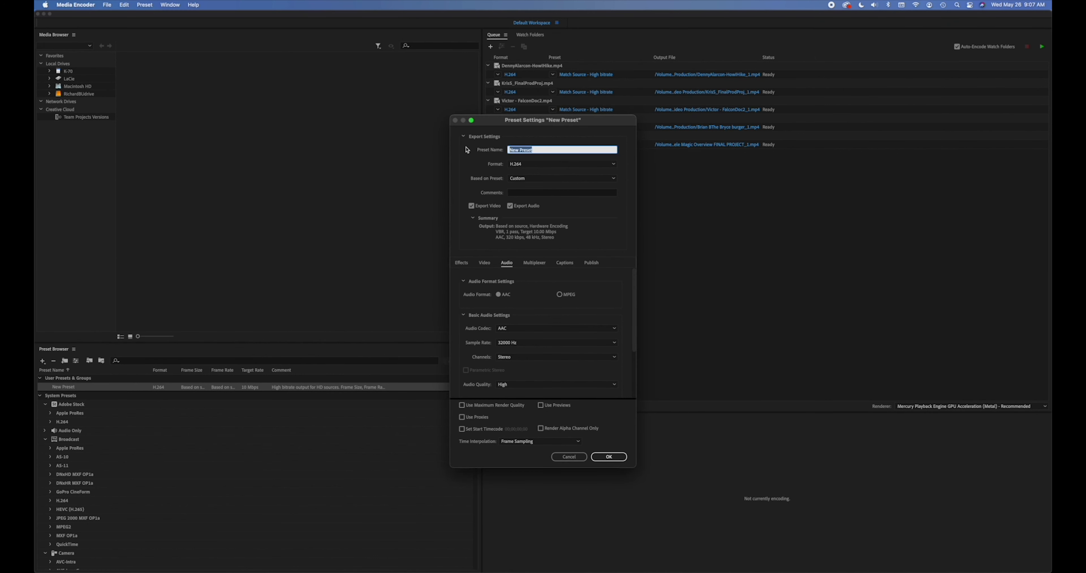
text(TV22)
click(610, 459)
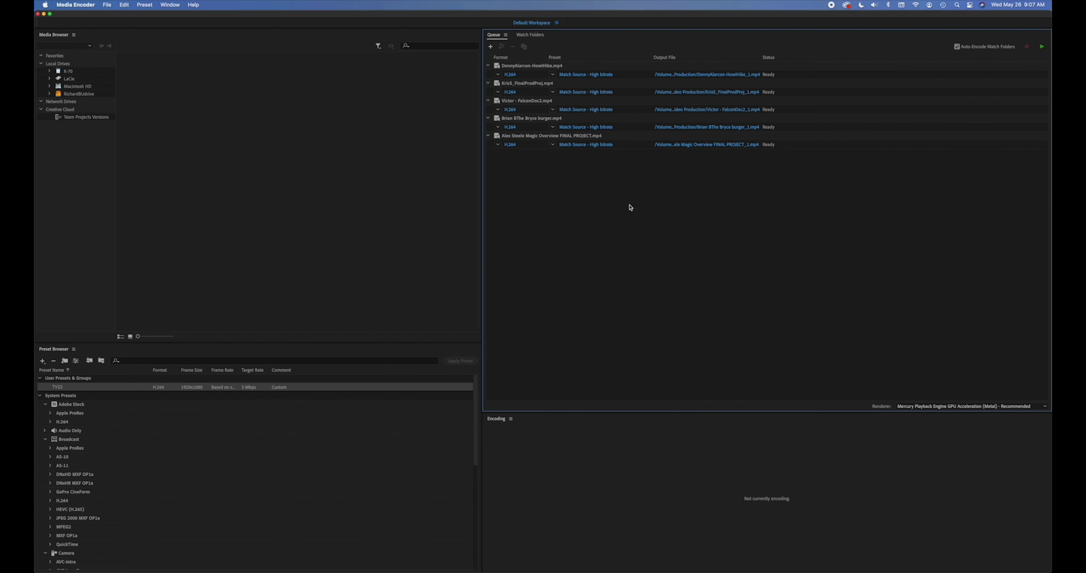
Step: Apply the TV22 preset to each of the five queued videos
click(553, 76)
click(605, 71)
click(552, 92)
click(558, 105)
click(553, 109)
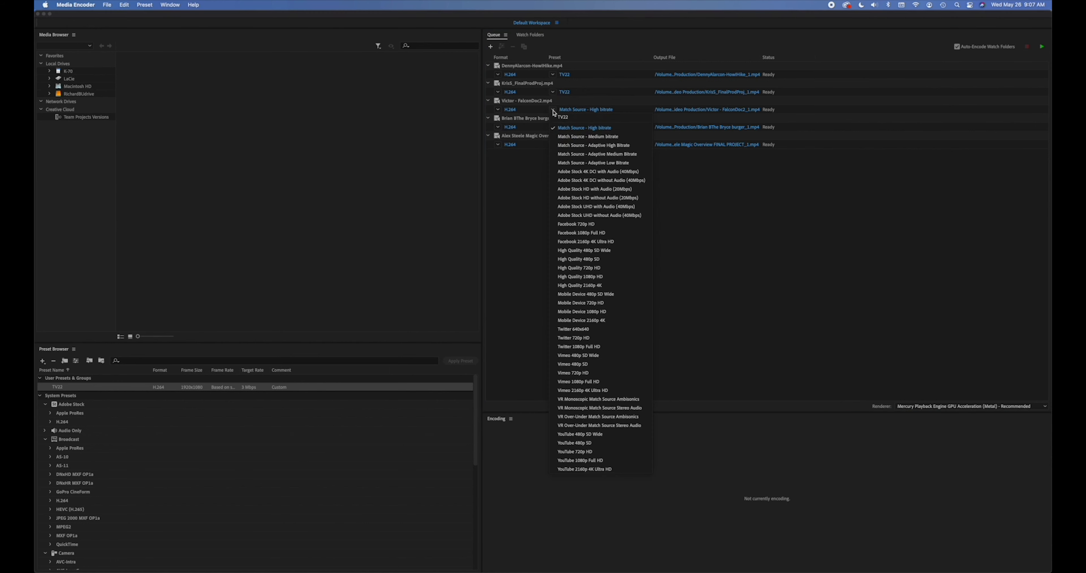
click(555, 117)
click(553, 127)
click(555, 136)
click(552, 144)
click(556, 152)
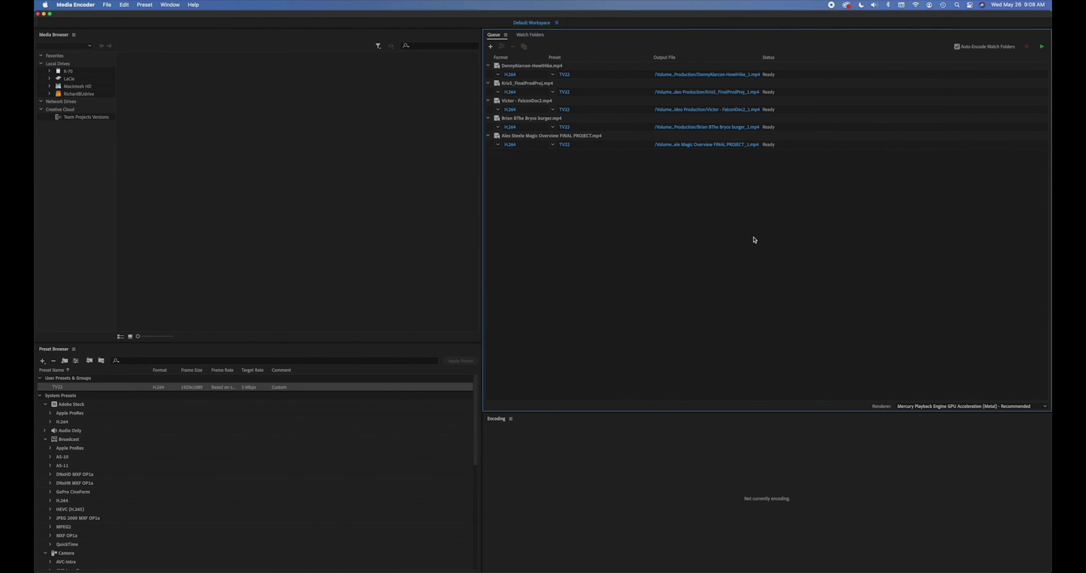
Step: Prefix the first output file with MVP_, drop its _1 suffix, and save it to Movies
click(703, 75)
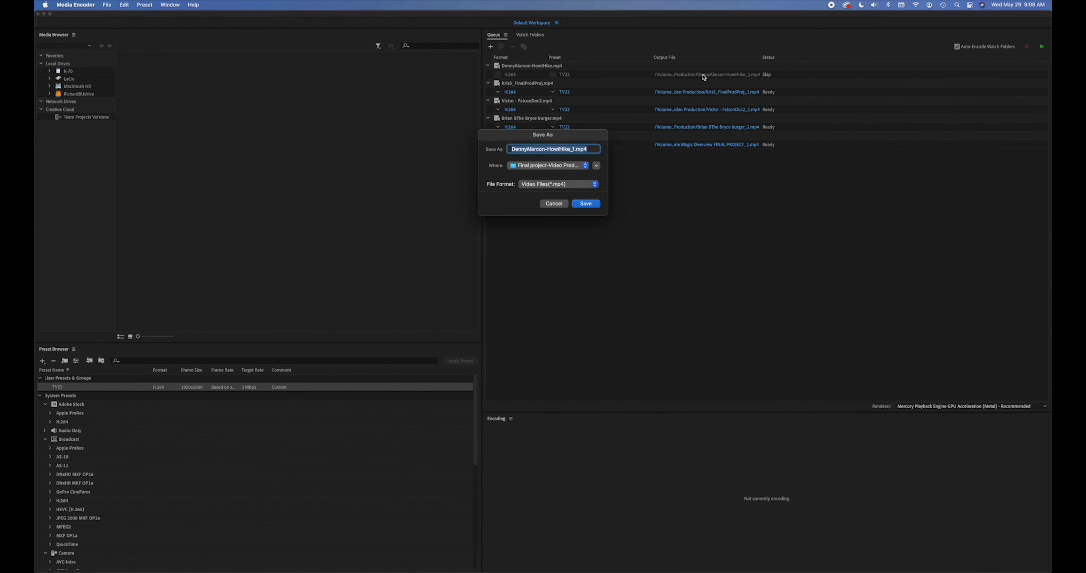
click(513, 151)
text(MVP_)
key(BackSpace)
key(BackSpace)
click(575, 169)
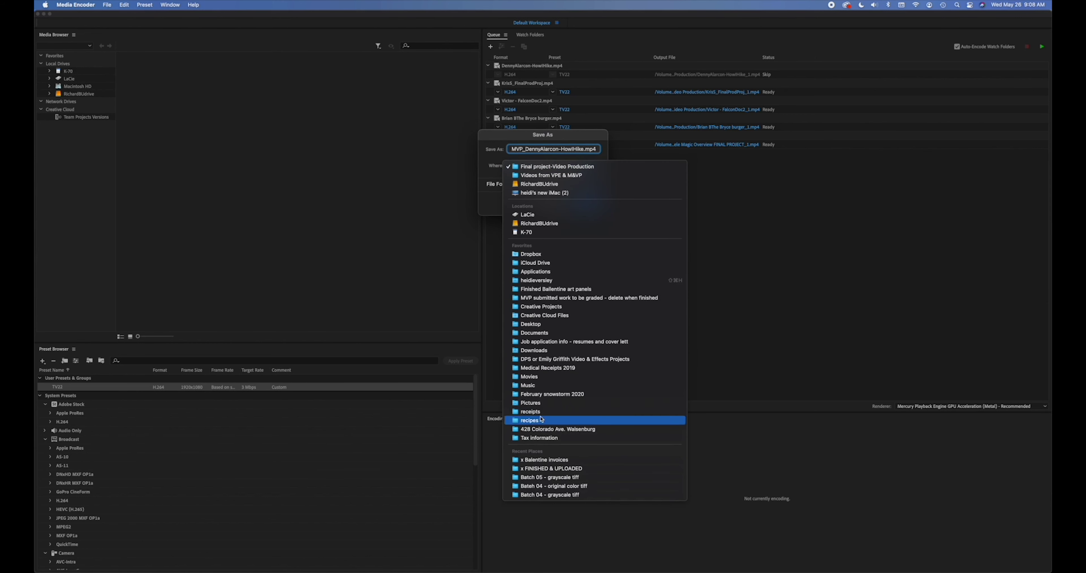
click(540, 377)
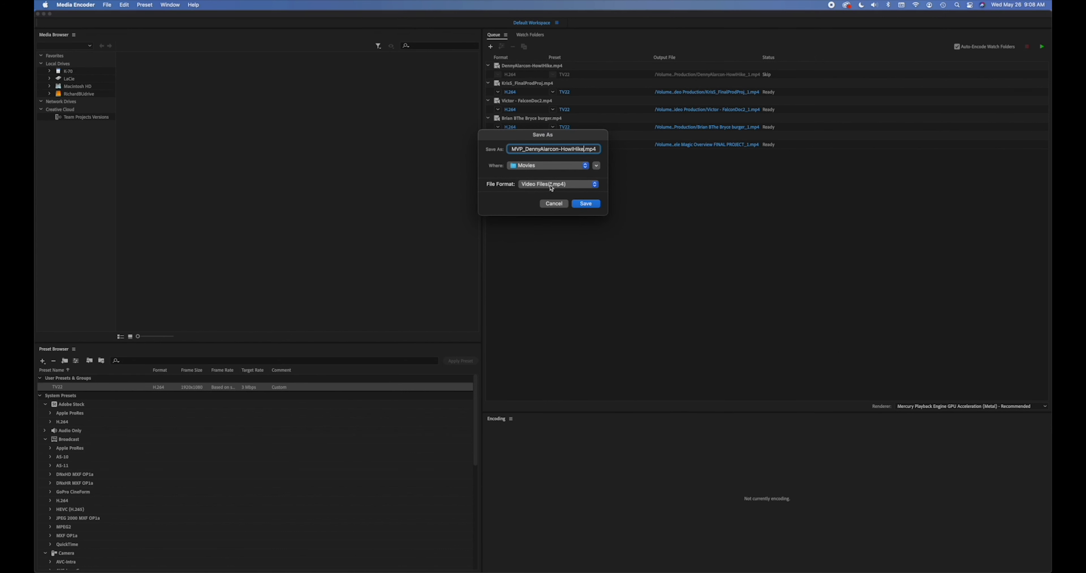
click(588, 206)
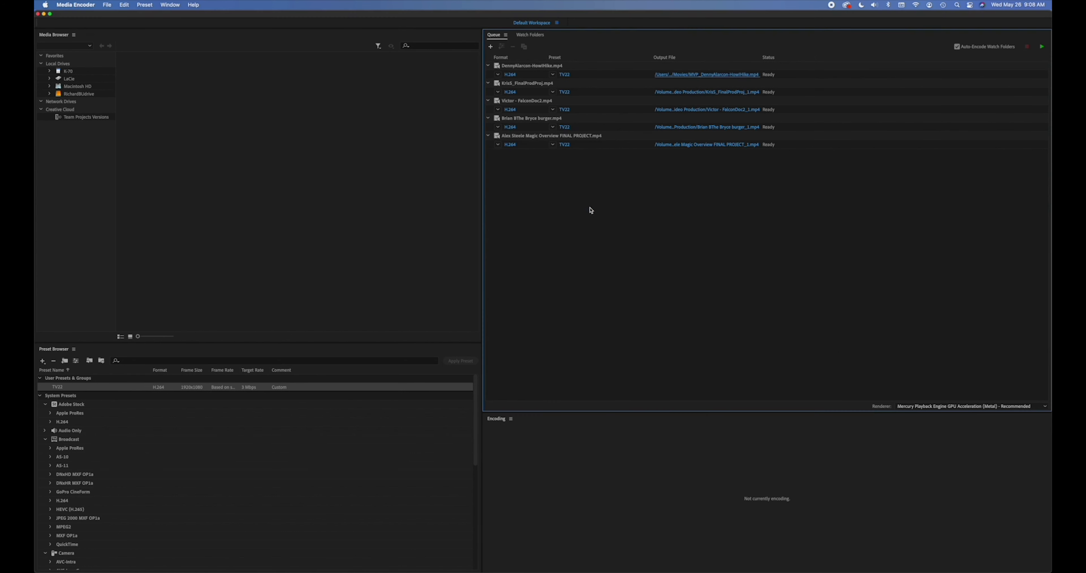
Step: Rename the second output with an MVP_ prefix and set its destination to Movies
click(717, 93)
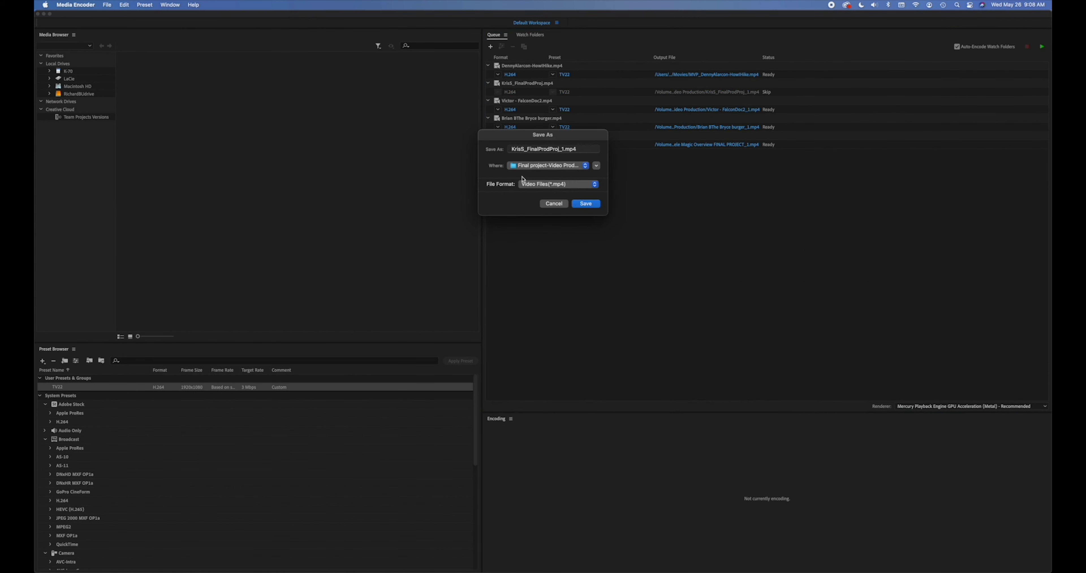
click(512, 150)
text(MVP_)
key(BackSpace)
key(BackSpace)
click(548, 165)
click(548, 297)
click(586, 204)
Step: Add the MVP_ prefix to the third output file name and tidy its remaining characters
click(513, 150)
text(MVP_)
key(alt+Right)
key(Delete)
key(Delete)
key(Delete)
text(_)
key(End)
key(BackSpace)
key(BackSpace)
key(BackSpace)
click(596, 206)
Step: Give the fourth output an MVP_-prefixed name and save it to the Movies folder
click(711, 129)
click(513, 149)
text(MVP_)
key(alt+Right)
key(Delete)
key(alt+Right)
key(alt+Right)
Step: Point the fifth output to Movies and rename it with an MVP_ prefix, replacing spaces with underscores
key(Delete)
text(_)
key(End)
key(BackSpace)
key(BackSpace)
click(548, 165)
click(571, 376)
click(585, 204)
click(706, 145)
click(548, 166)
click(571, 376)
click(512, 150)
text(MVP_)
key(alt+Right)
key(Delete)
text(_)
key(alt+Right)
key(Delete)
text(_)
key(alt+Right)
key(shift+End)
key(Delete)
click(586, 204)
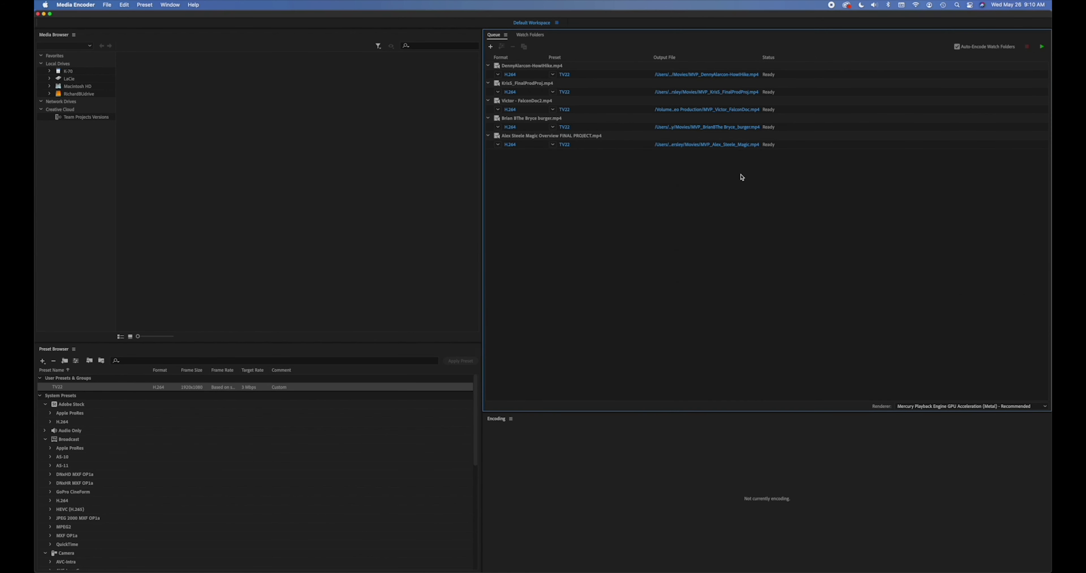
Step: Start the queue so all five videos encode with the TV22 preset
click(1042, 48)
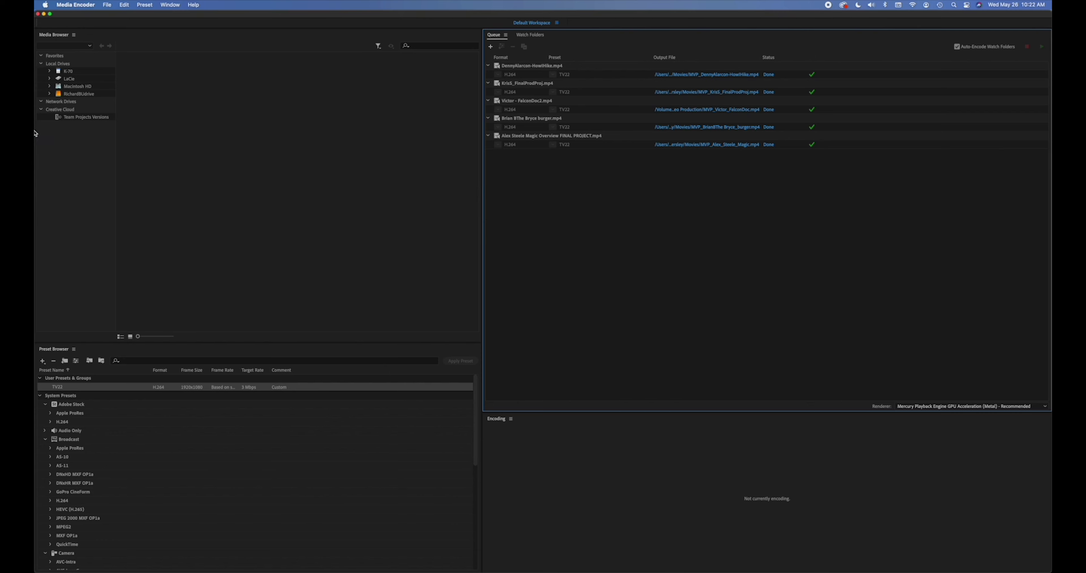
mouse_move(36, 133)
click(47, 29)
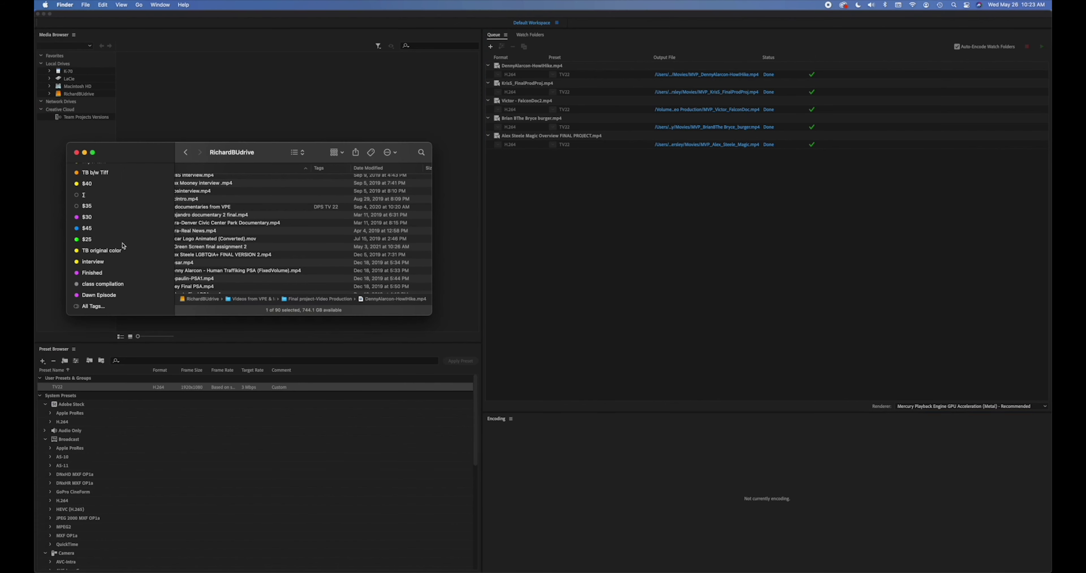
scroll(124, 245, up, 15)
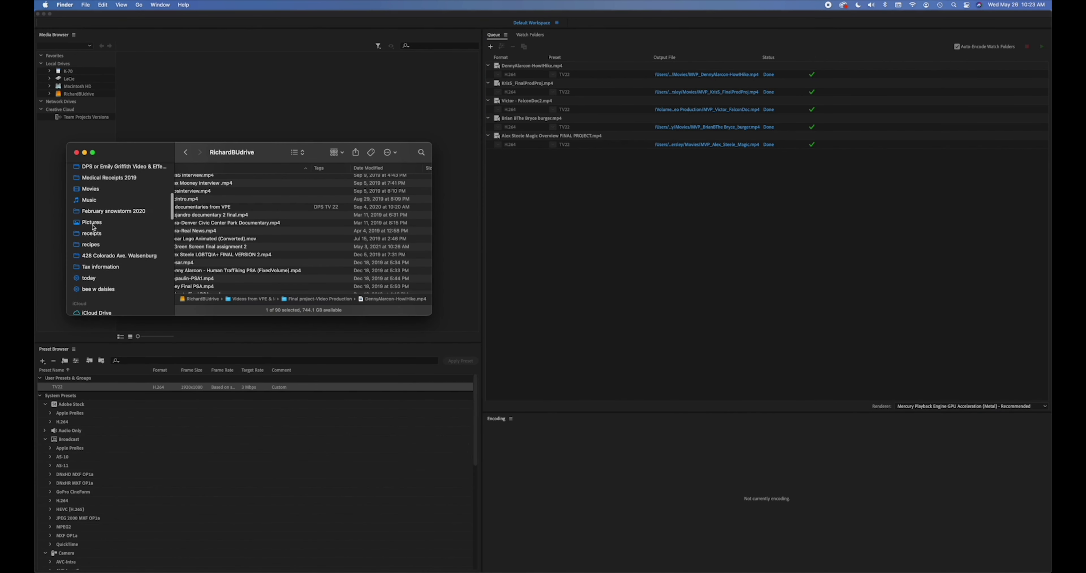
click(88, 189)
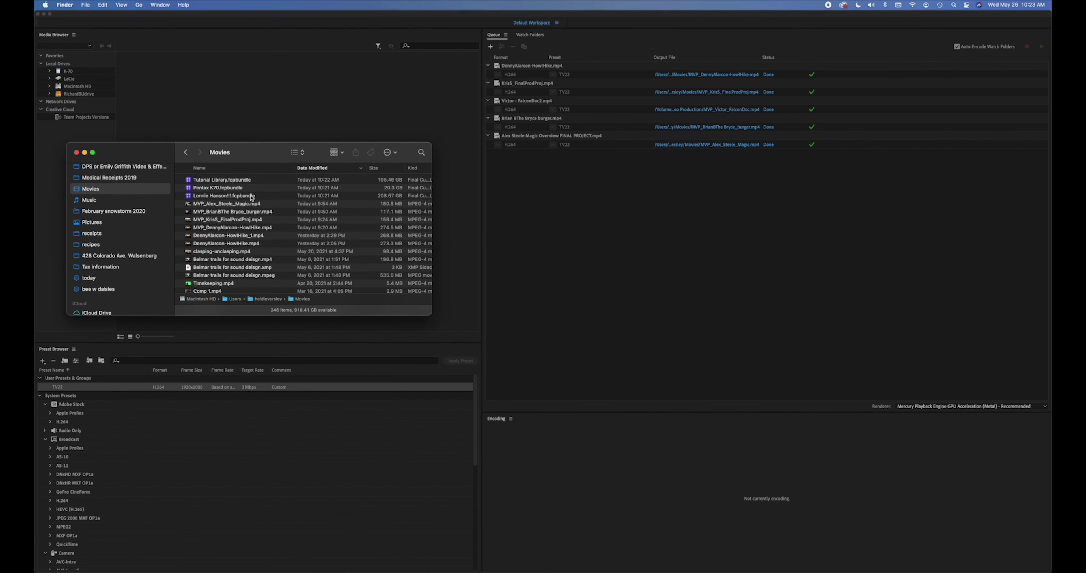
click(210, 205)
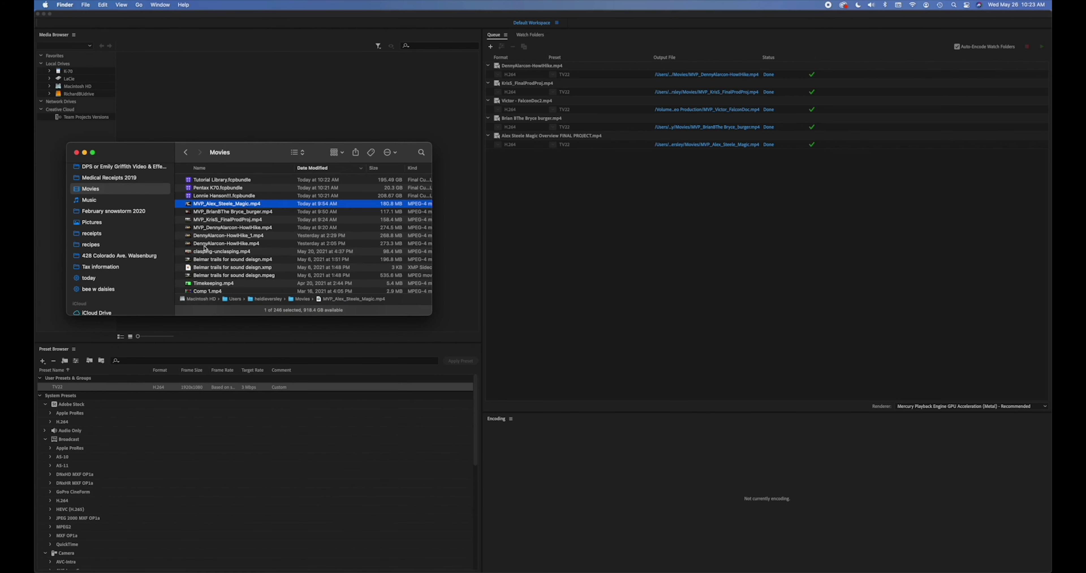